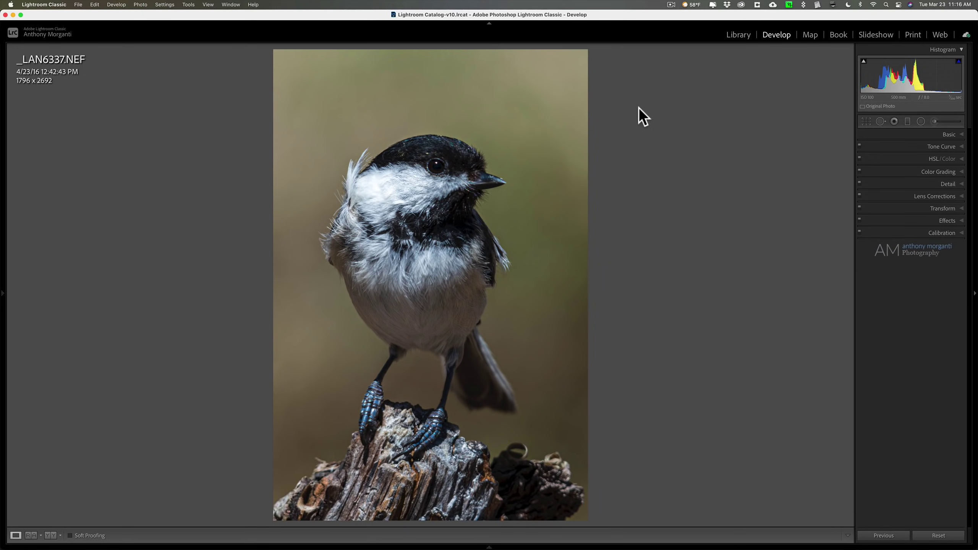
Step: Inspect the Camera Raw crop, basic and sharpening/noise panels without changing any settings
left_click(866, 122)
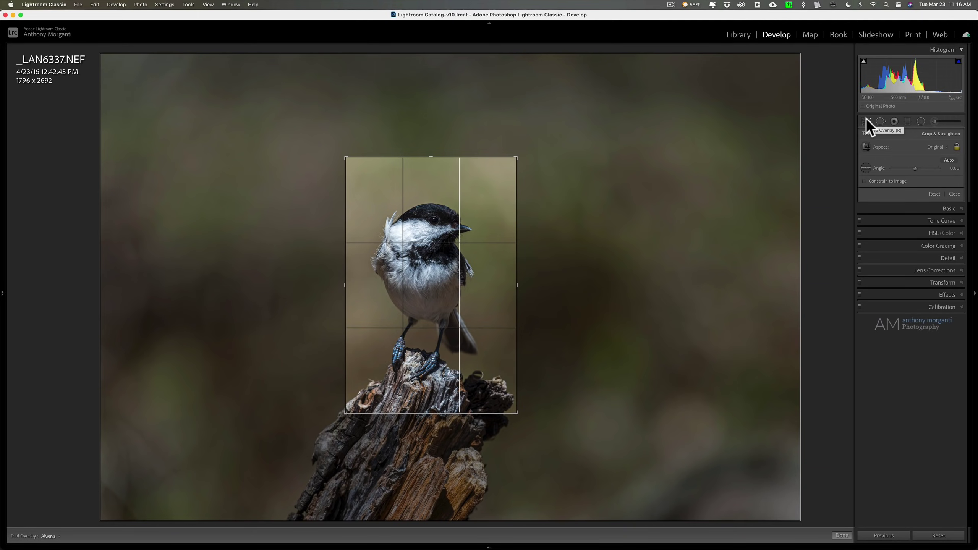
left_click(866, 124)
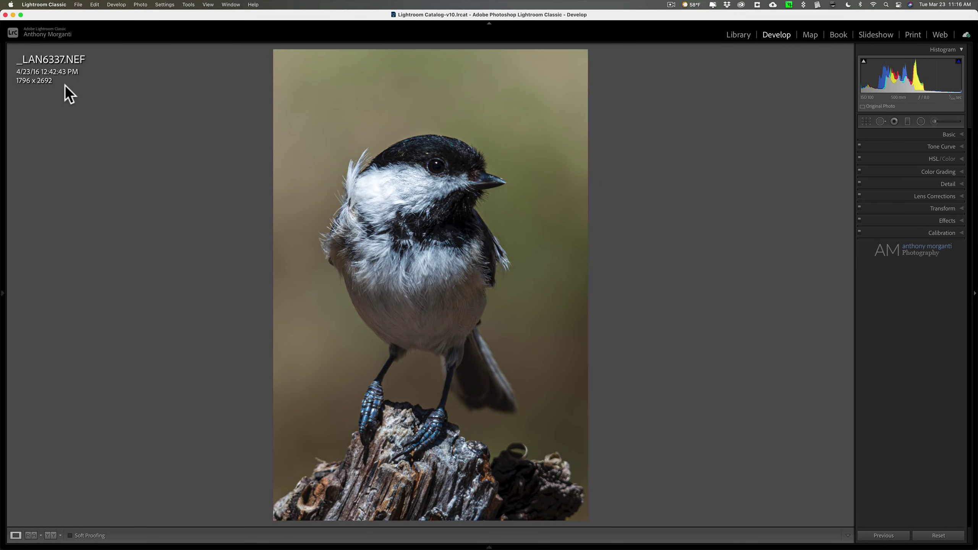
left_click(949, 133)
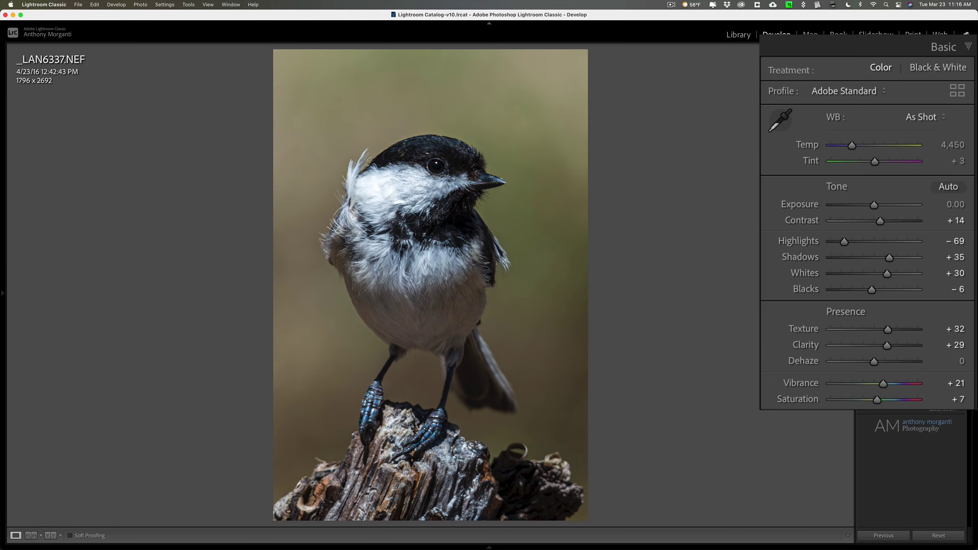
left_click(951, 135)
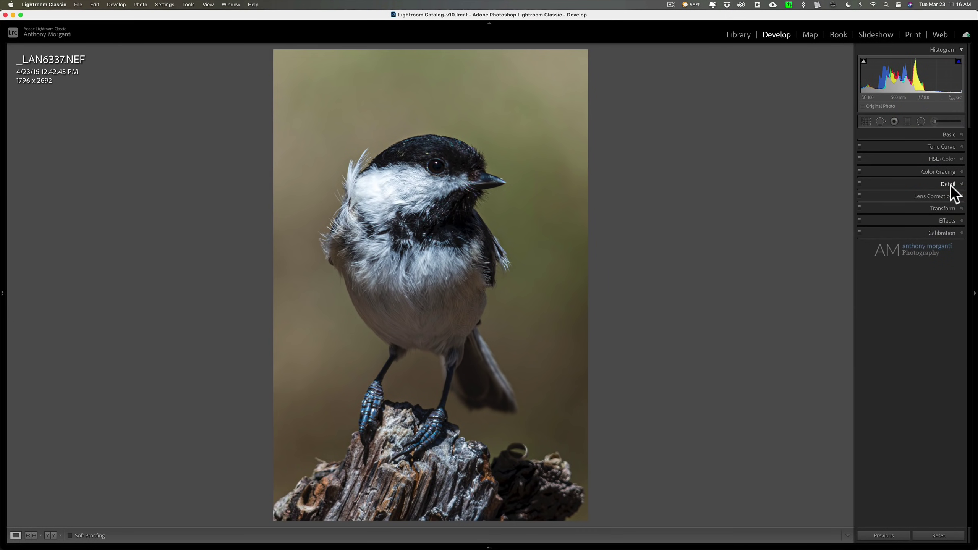
left_click(952, 185)
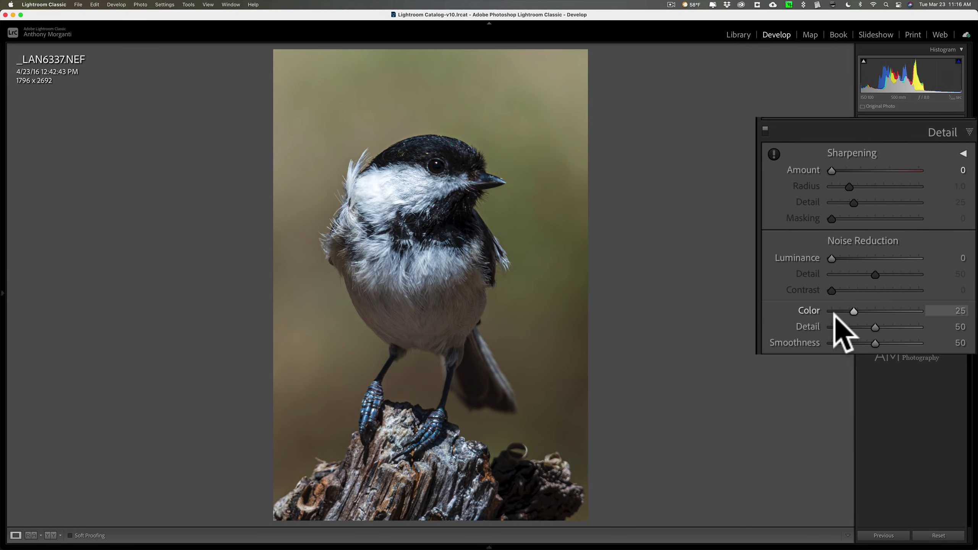
left_click(943, 184)
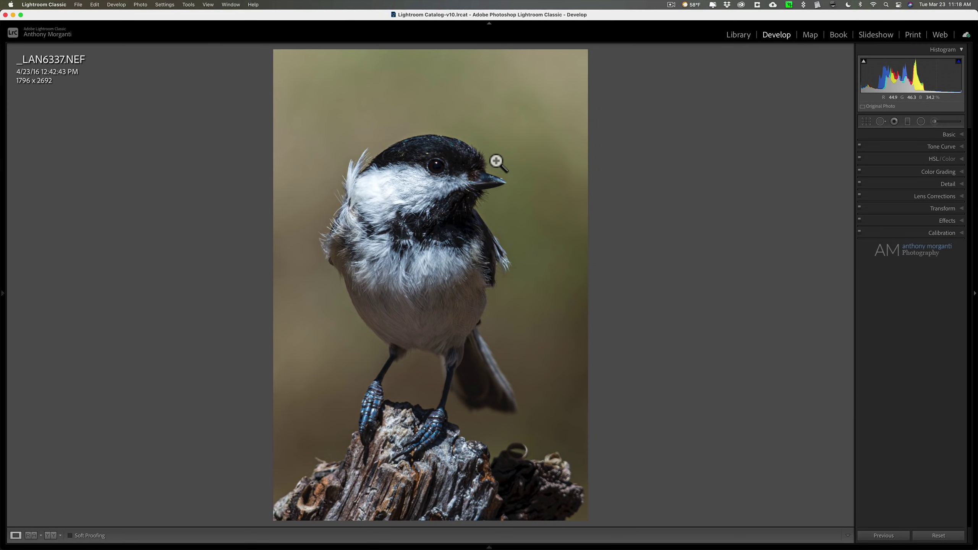
Step: Bring Topaz Gigapixel AI forward with its 2x chickadee preview at 3594x5384px
mouse_move(683, 539)
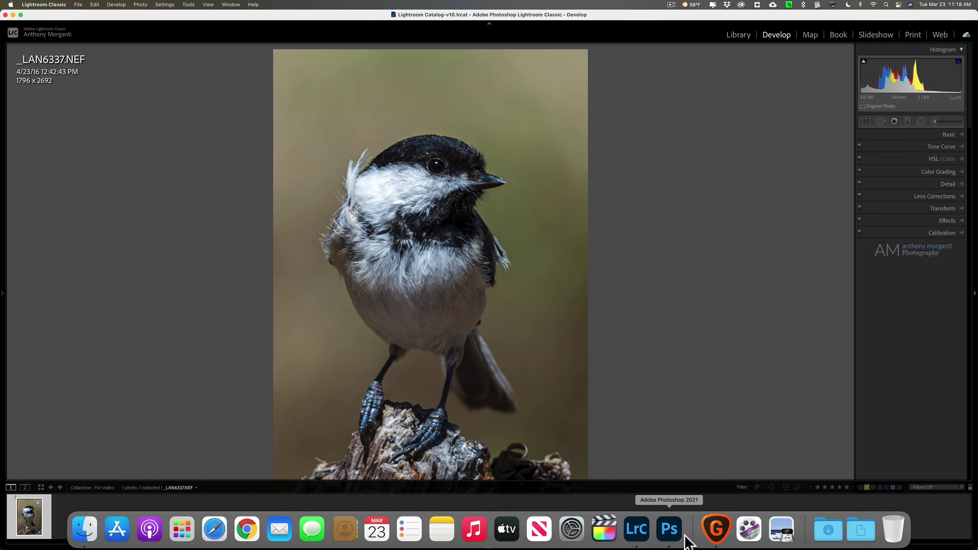
left_click(724, 532)
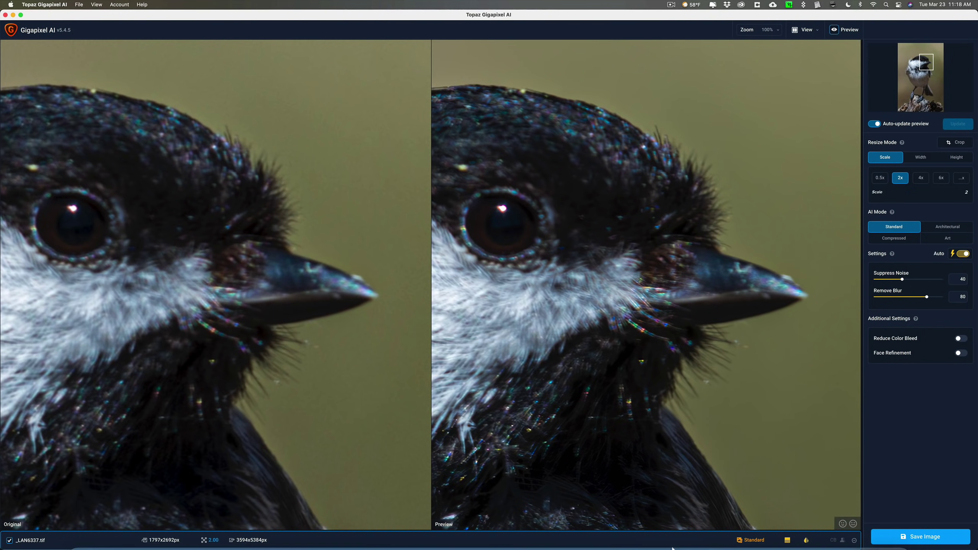
mouse_move(639, 540)
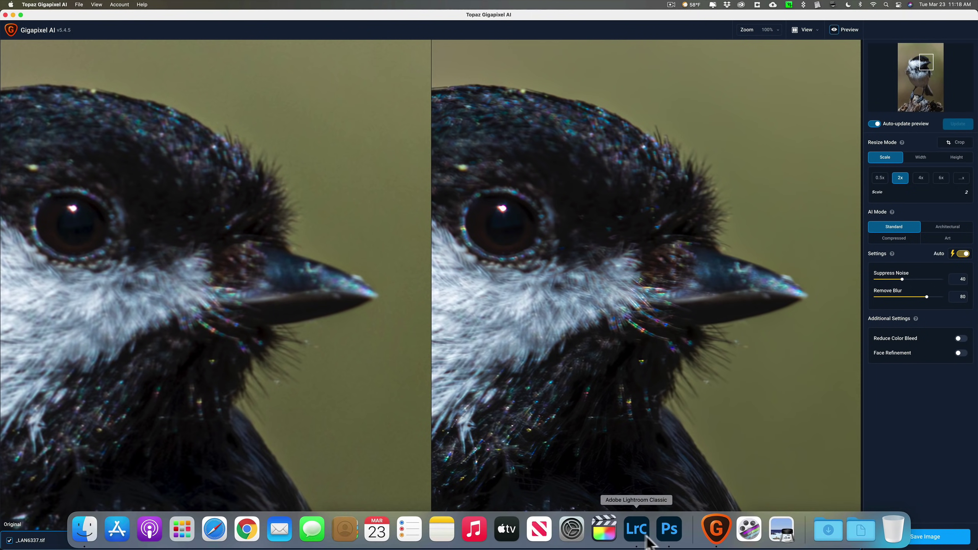
Step: Return to the Camera Raw window holding _LAN6337.tif at 1797 x 2692
left_click(669, 540)
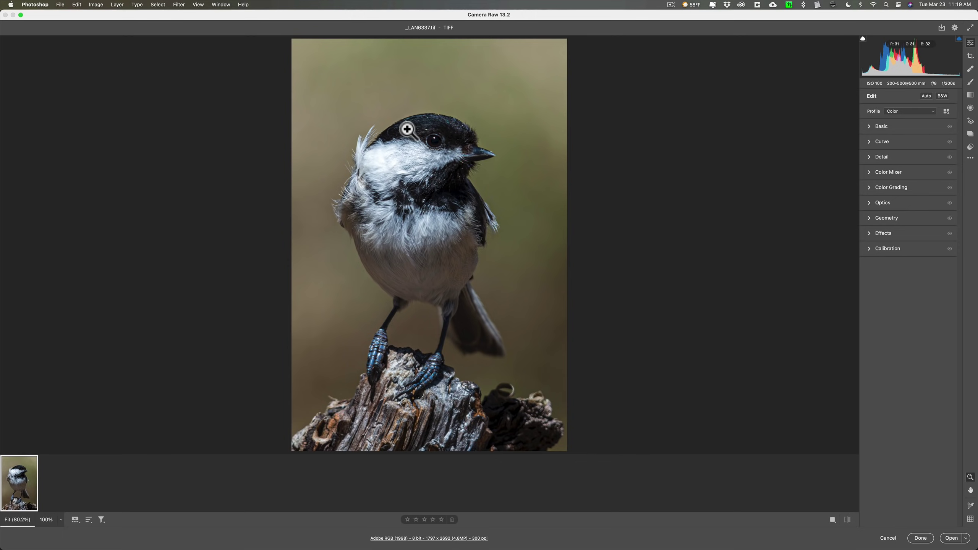
Step: Run Enhance with Super Resolution on _LAN6337.tif to create a double-size copy
right_click(475, 97)
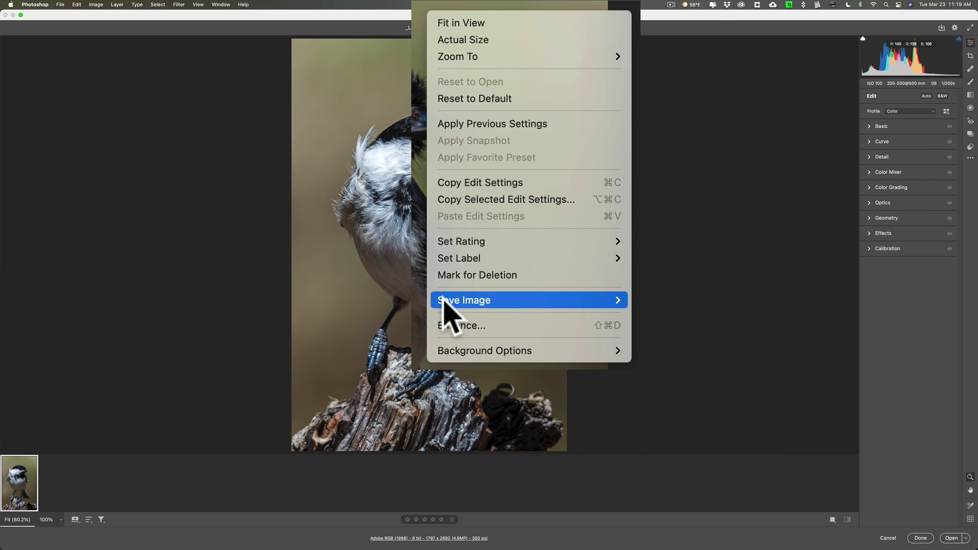
left_click(491, 254)
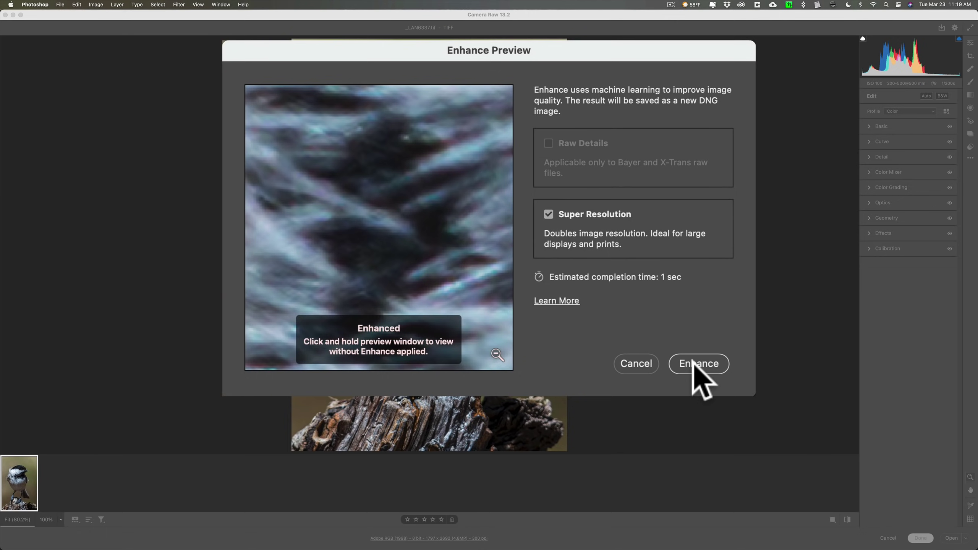
left_click(694, 363)
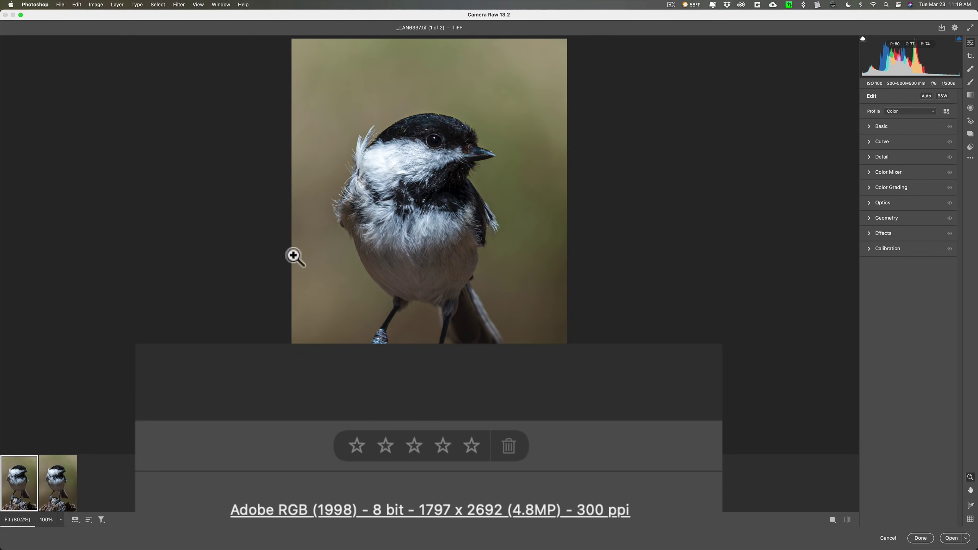
Step: Display _LAN6337-Enhanced.dng, the 3594 x 5384 second image in the filmstrip
left_click(57, 482)
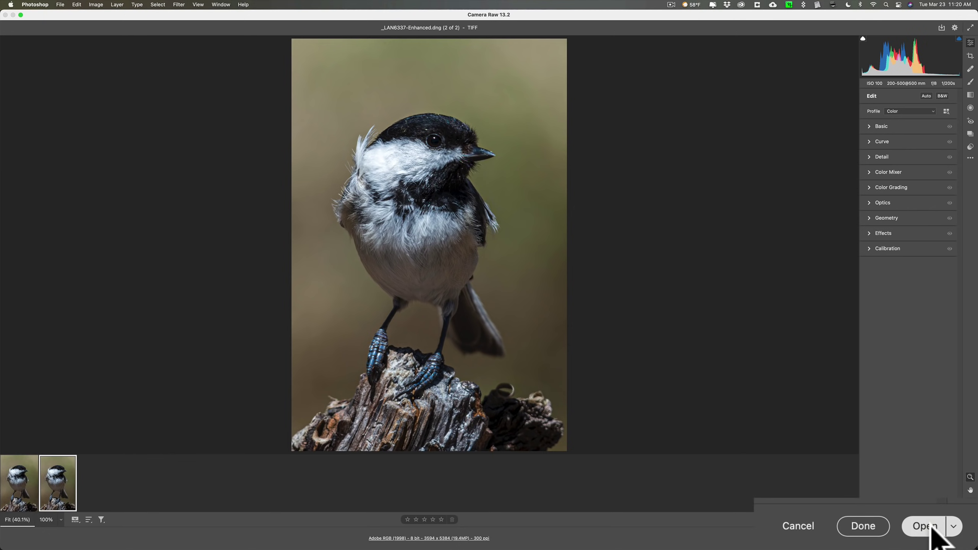
Step: Open the enhanced DNG in Photoshop and export it as _LAN6337-Enhanced.jpg at 100% quality
left_click(948, 538)
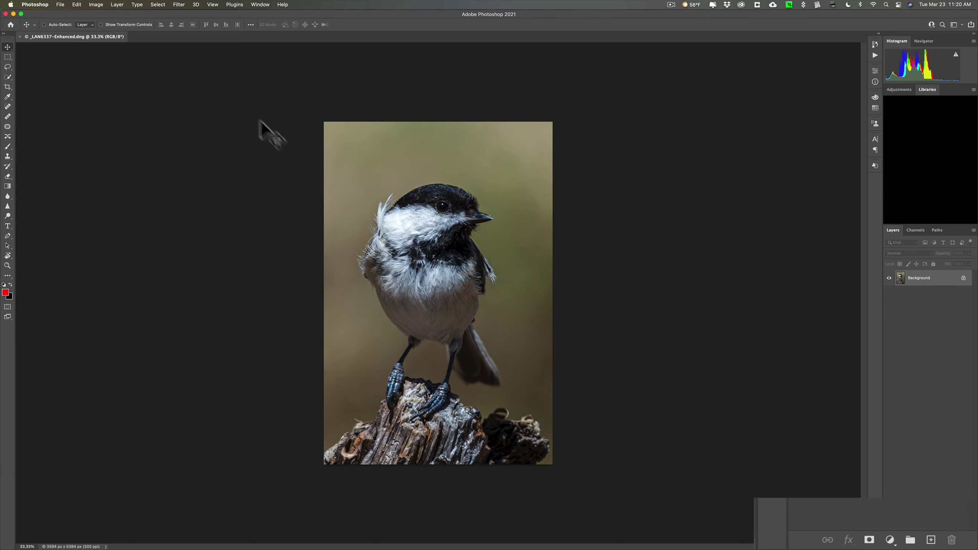
left_click(61, 5)
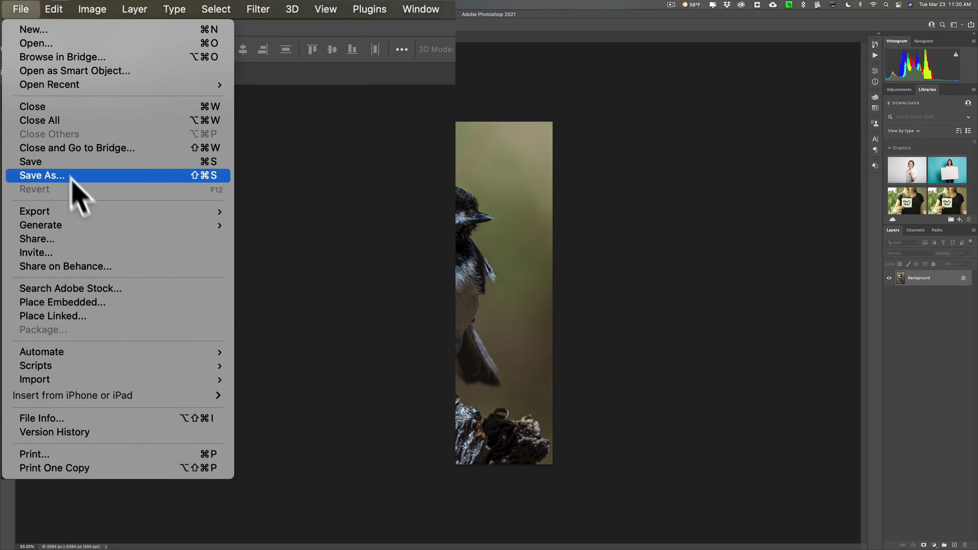
mouse_move(83, 213)
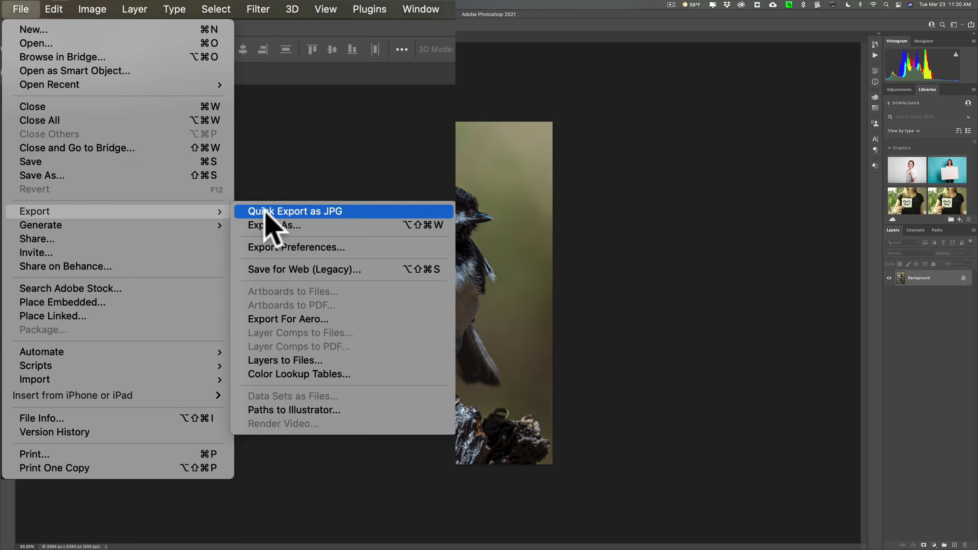
left_click(270, 226)
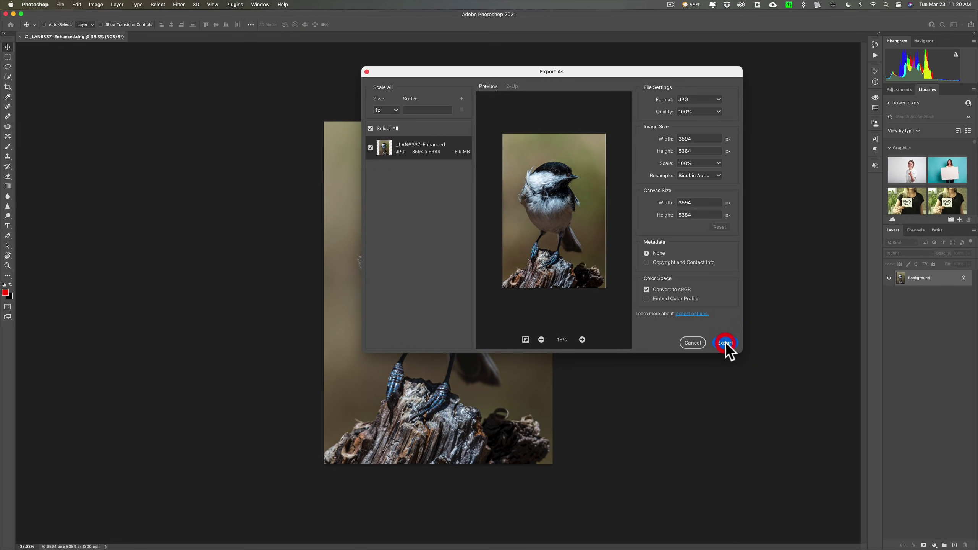
left_click(725, 341)
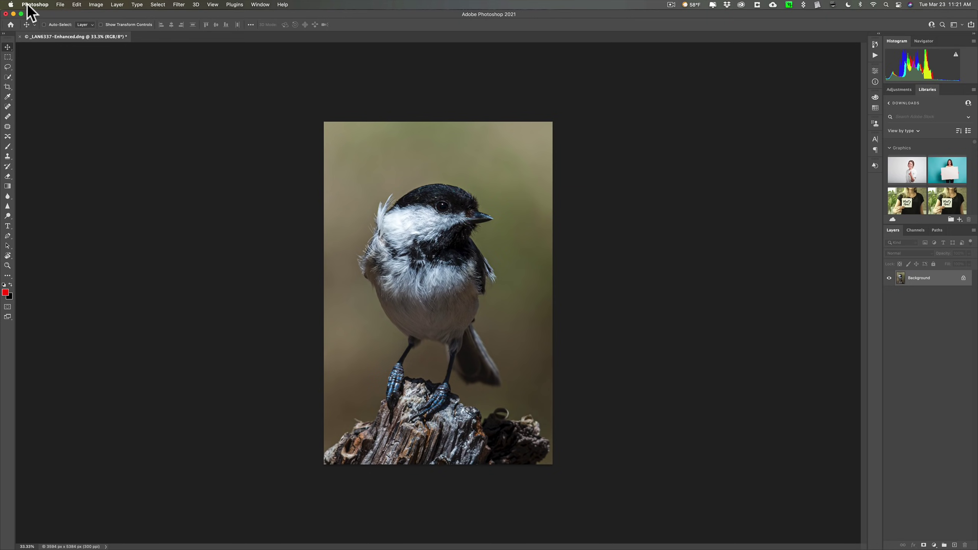
Step: Quit Photoshop, discarding the unsaved enhanced document
left_click(39, 87)
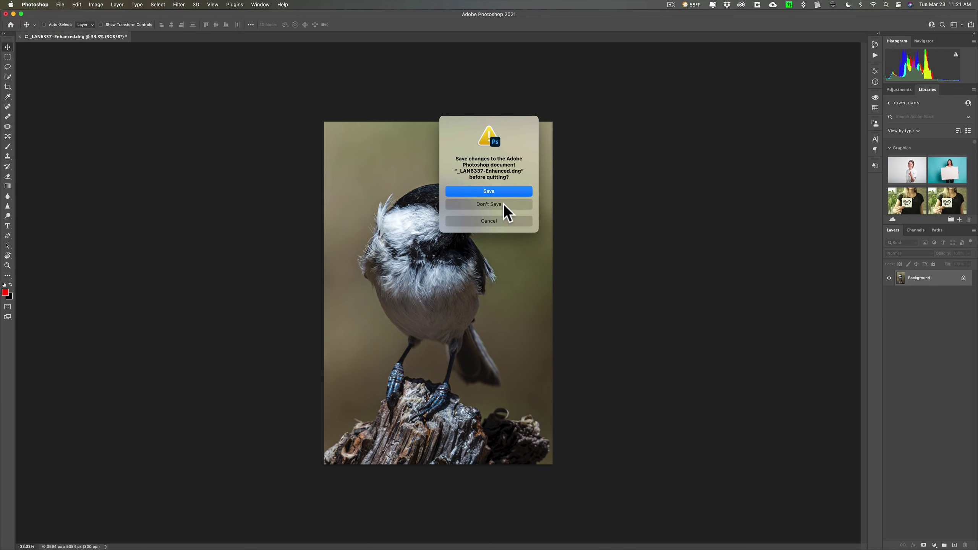
left_click(503, 204)
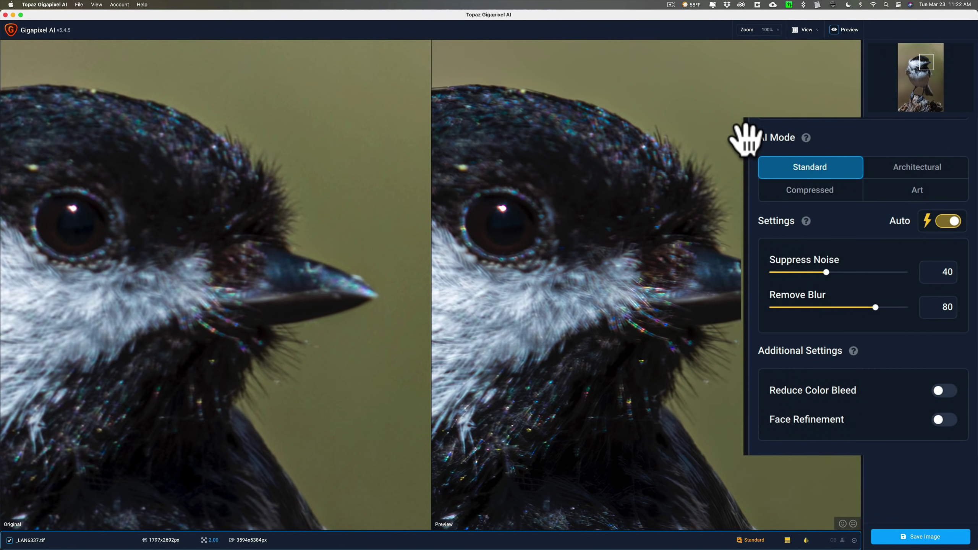
left_click(815, 170)
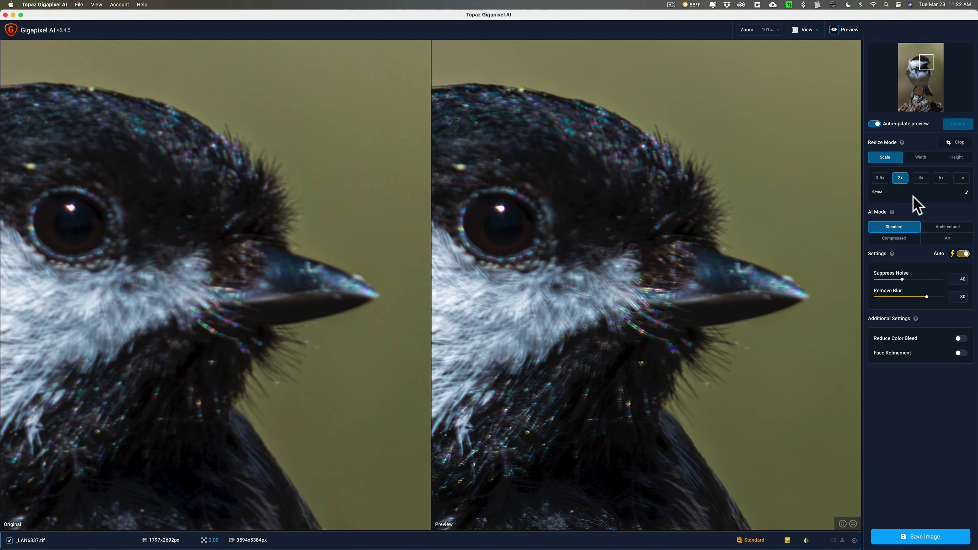
Step: Preview the Architectural AI model, then switch the chickadee preview to Compressed
left_click(944, 231)
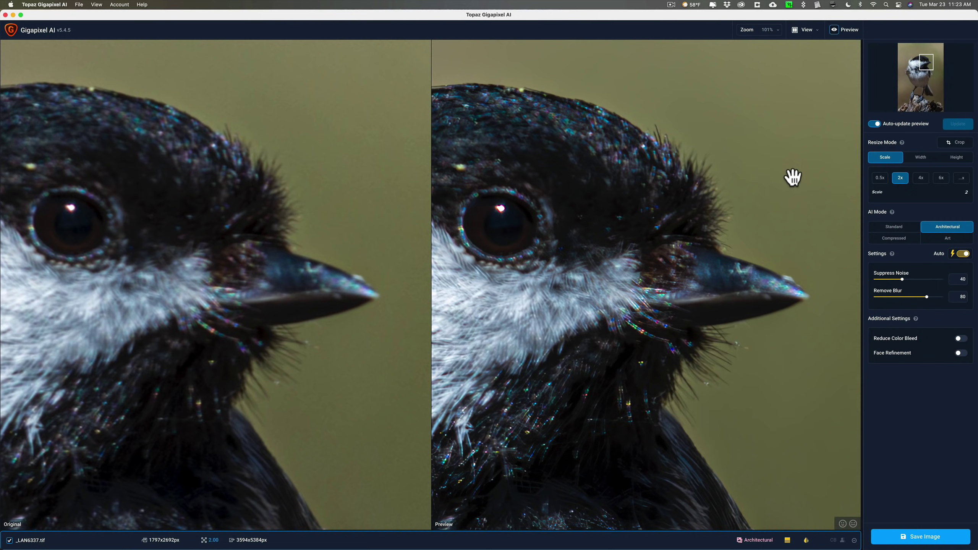
left_click(894, 240)
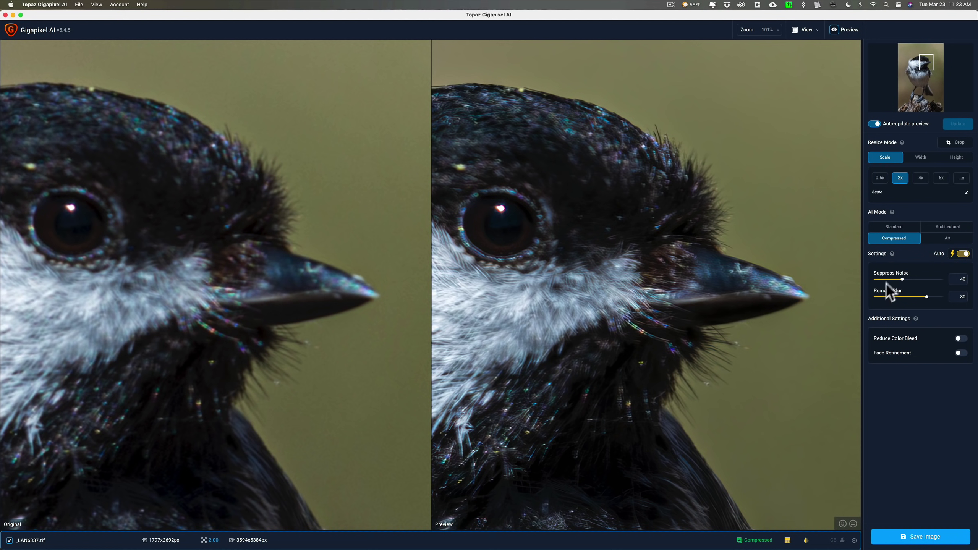
Step: Compare Art and Standard model previews, then settle on the Architectural model
left_click(949, 241)
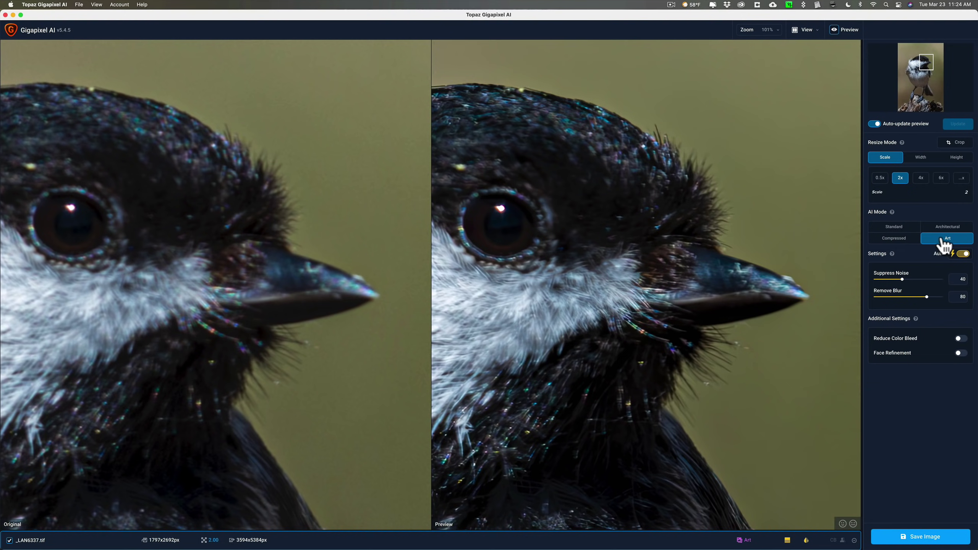
left_click(895, 231)
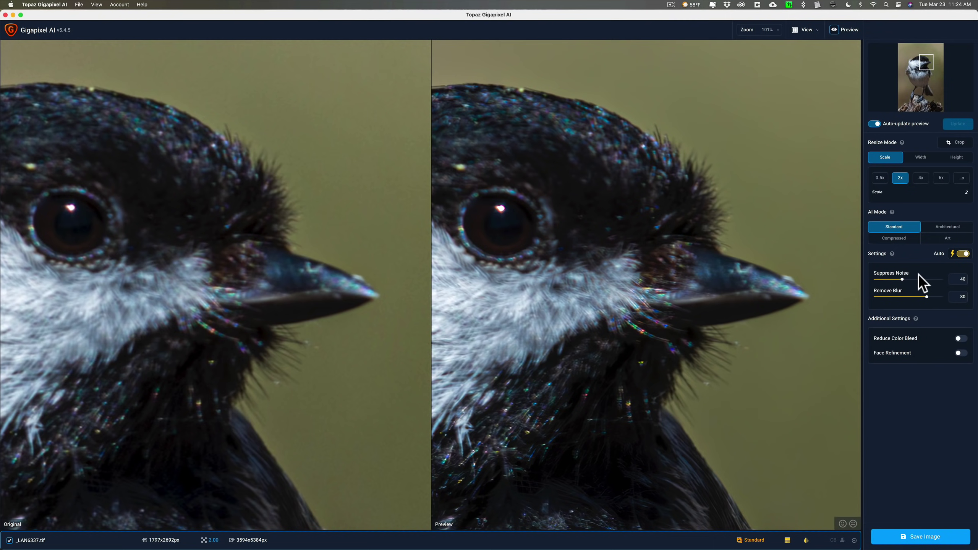
left_click(945, 228)
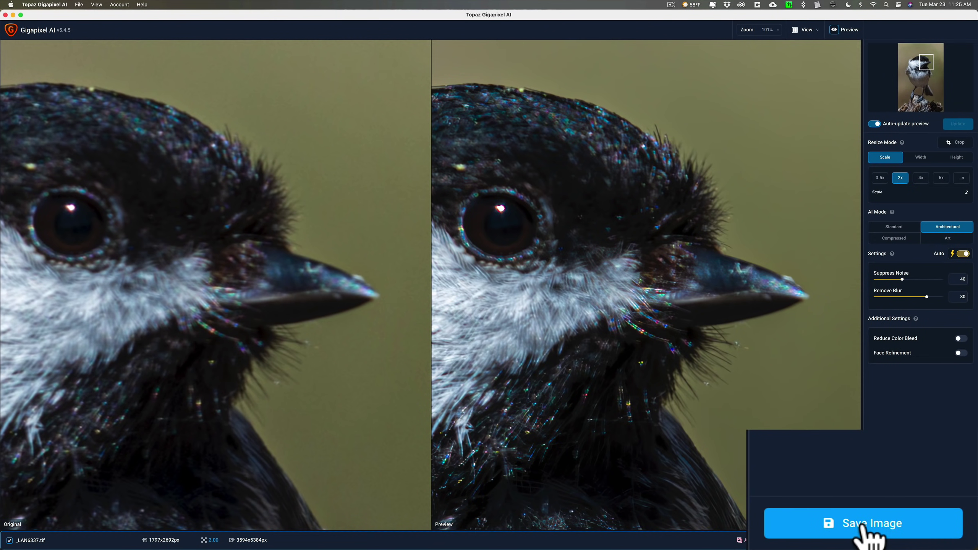
Step: Save the 2x upscale as JPG _LAN6337-gigapixel, quality 10, sRGB, in the source directory
left_click(913, 536)
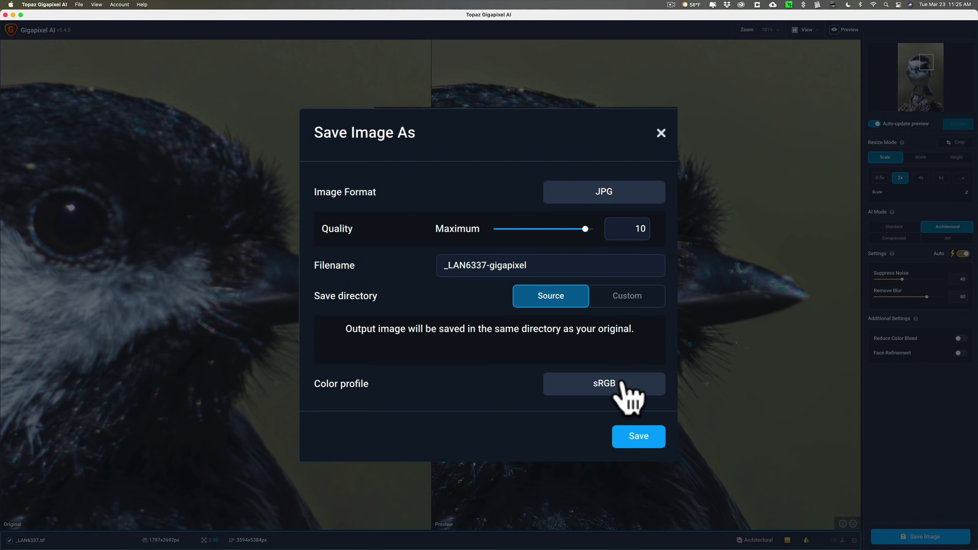
left_click(639, 438)
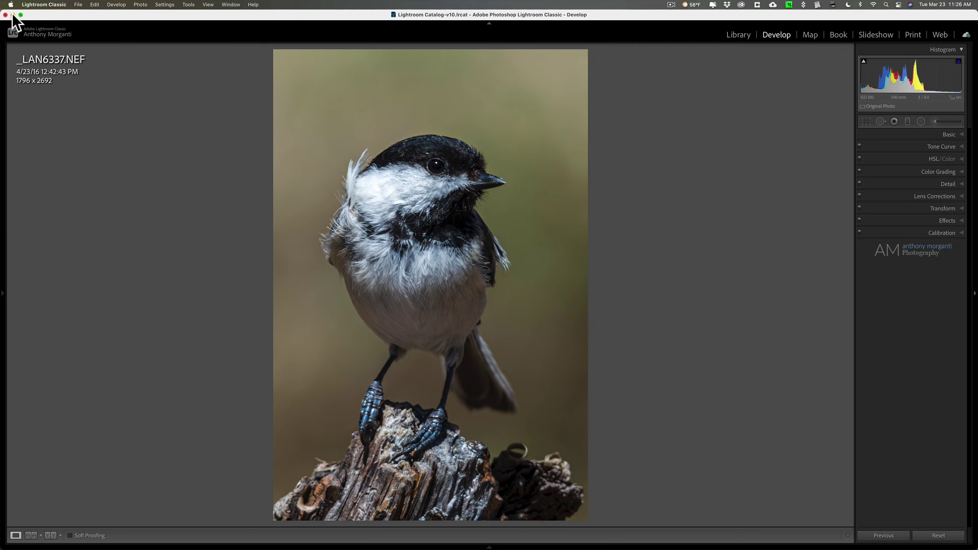
Step: Minimize Lightroom and locate the Enhanced, gigapixel and original _LAN6337 files in Finder
left_click(13, 14)
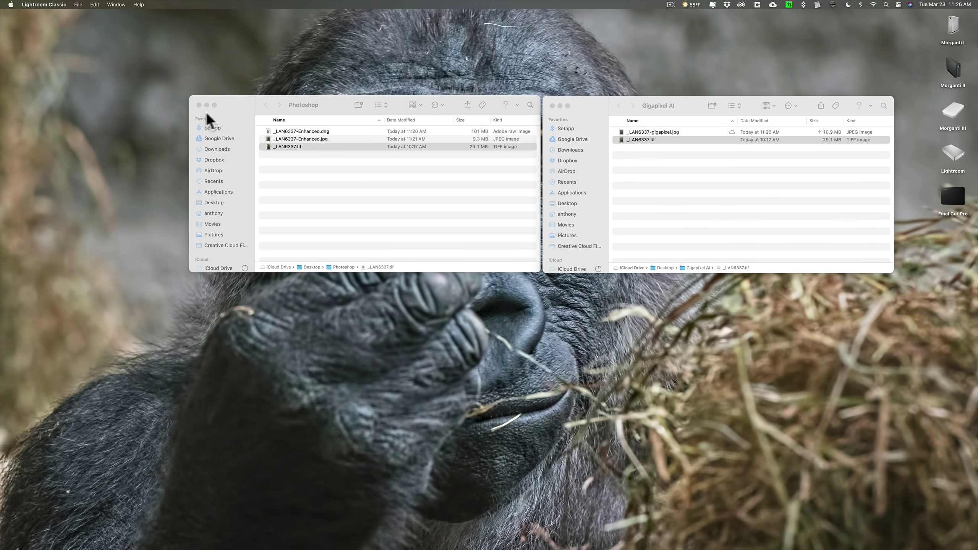
left_click_drag(336, 106, 334, 109)
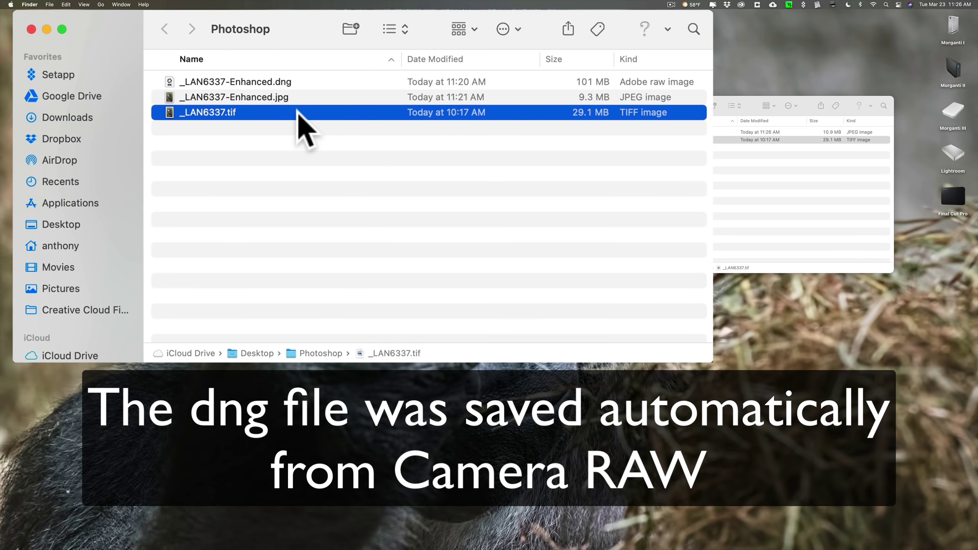
left_click(300, 97)
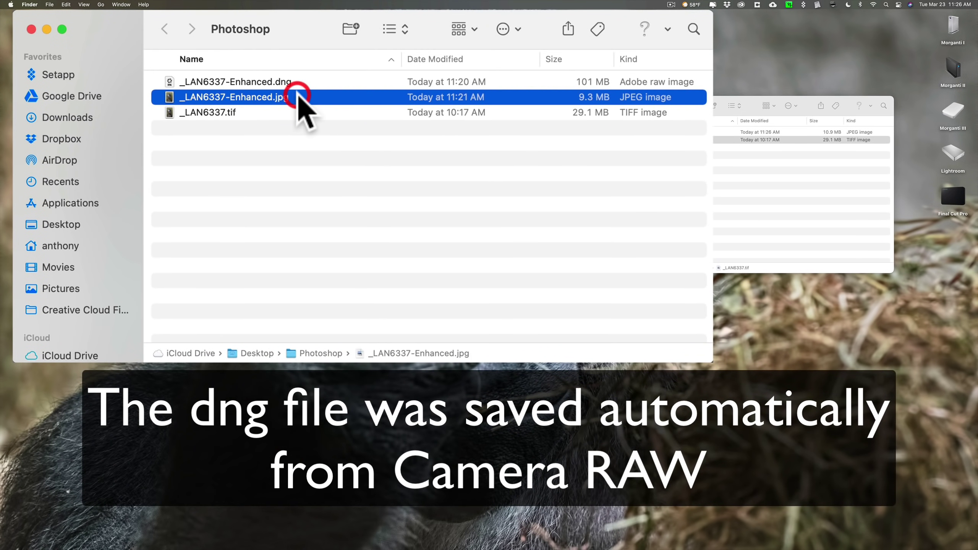
left_click(310, 82)
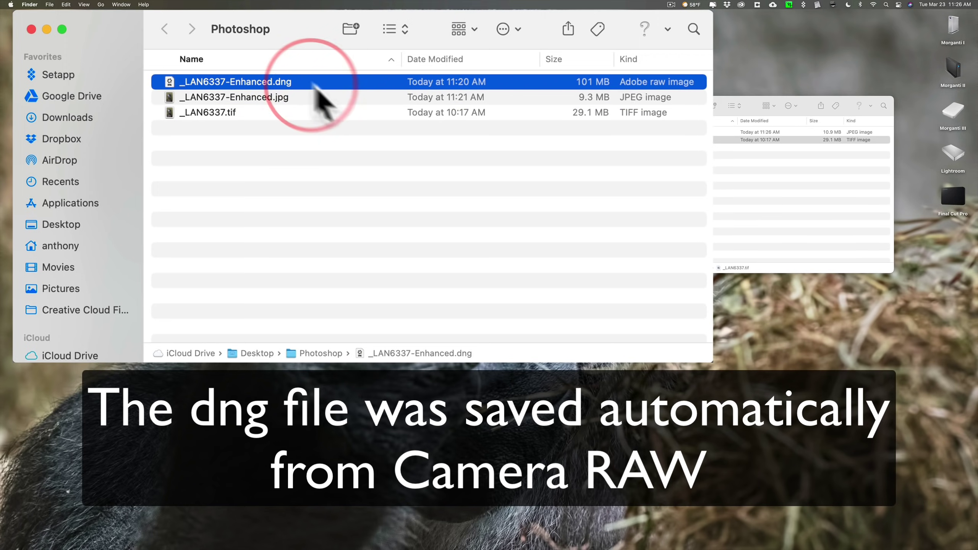
left_click(694, 139)
left_click(694, 131)
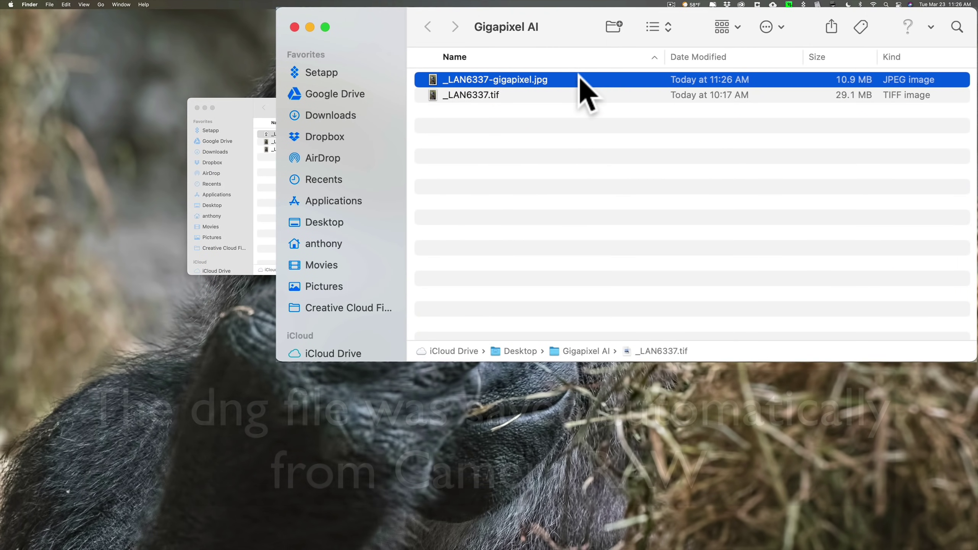
left_click(582, 96)
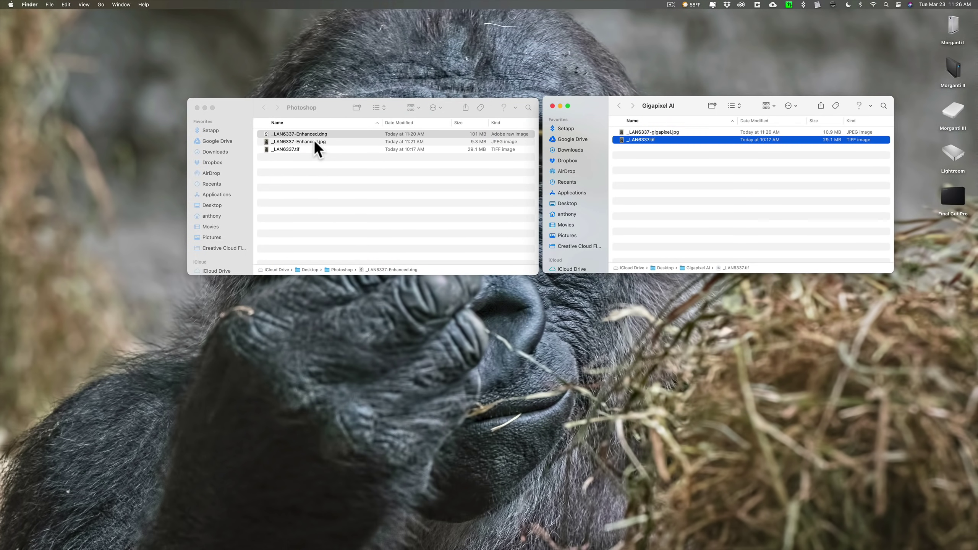
Step: Open _LAN6337-Enhanced.jpg and _LAN6337-gigapixel.jpg in Preview and place them side by side
left_click(313, 139)
left_click(311, 140, "shift")
double_click(311, 141)
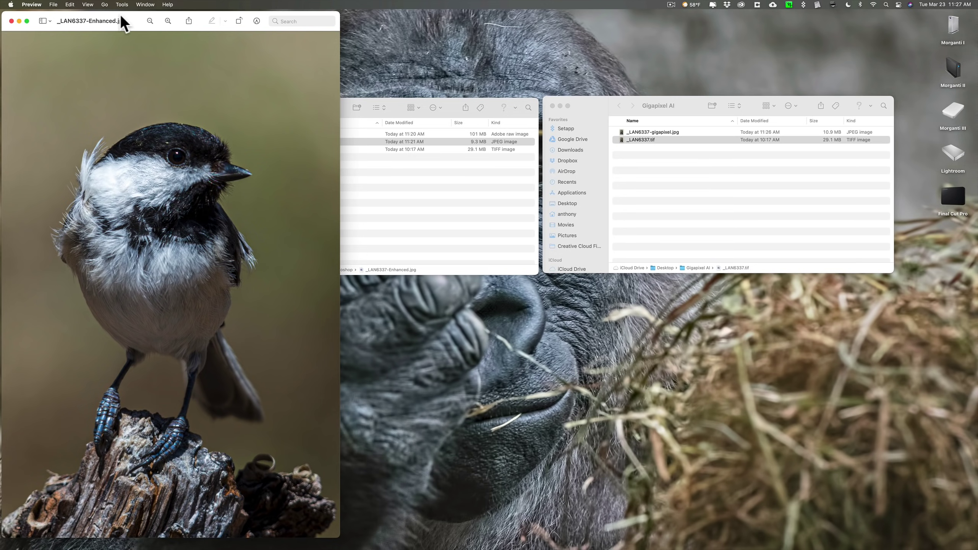
left_click_drag(132, 16, 302, 3)
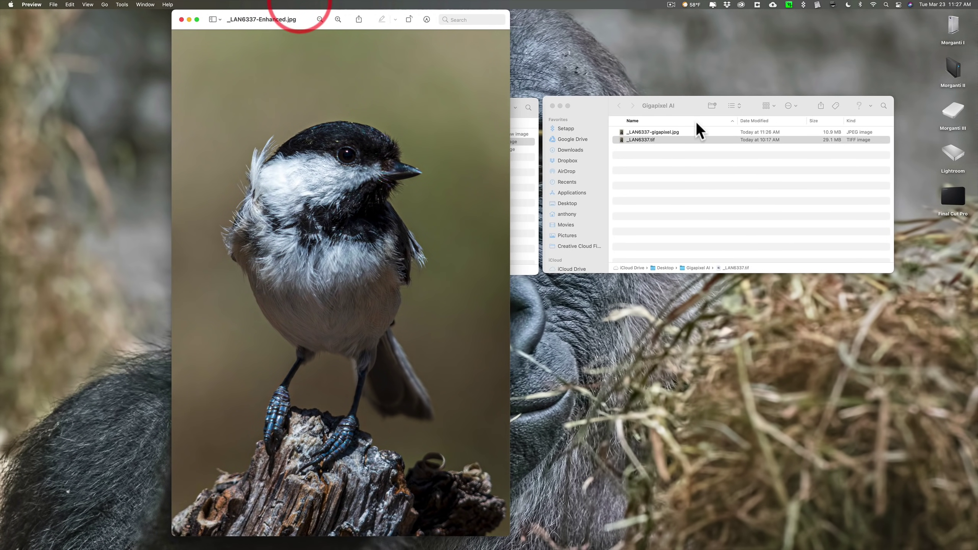
left_click(689, 132)
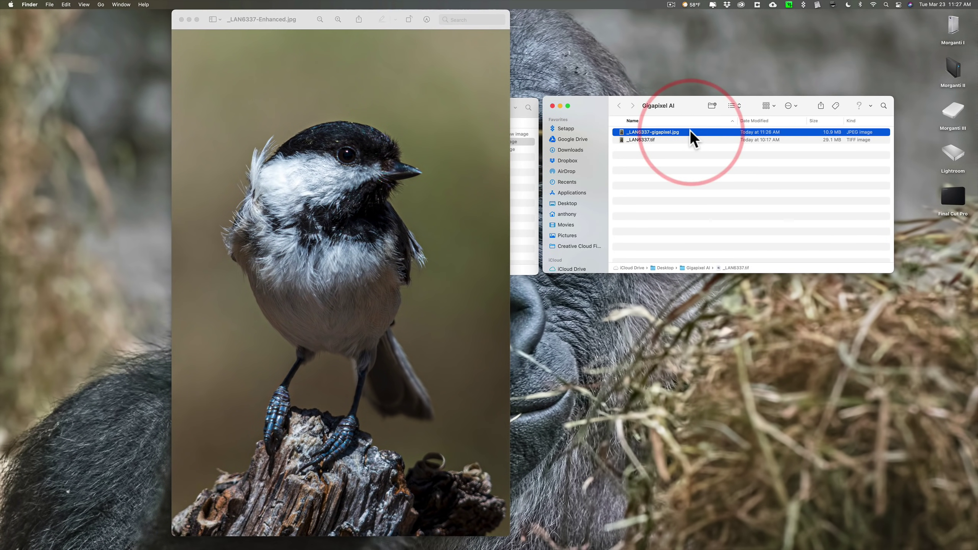
double_click(687, 132)
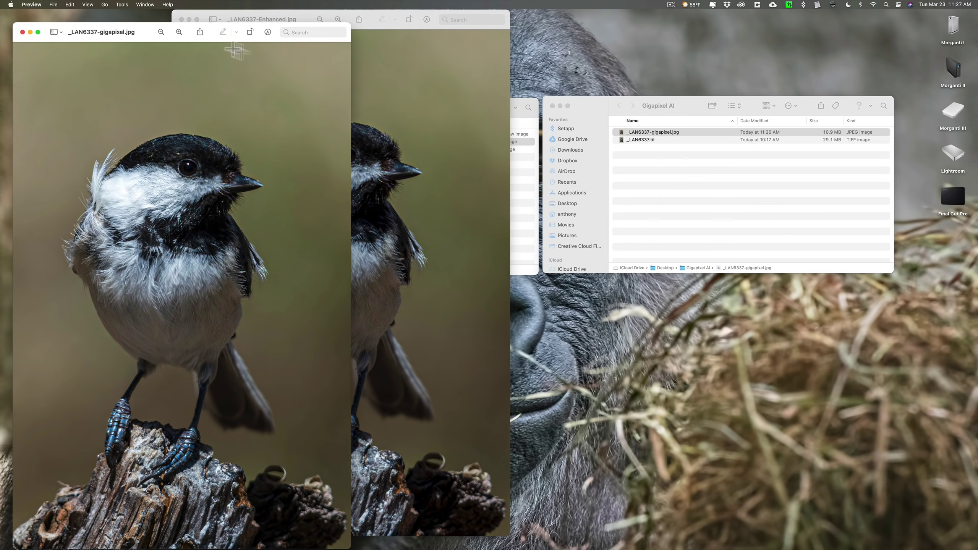
left_click_drag(145, 38, 645, 33)
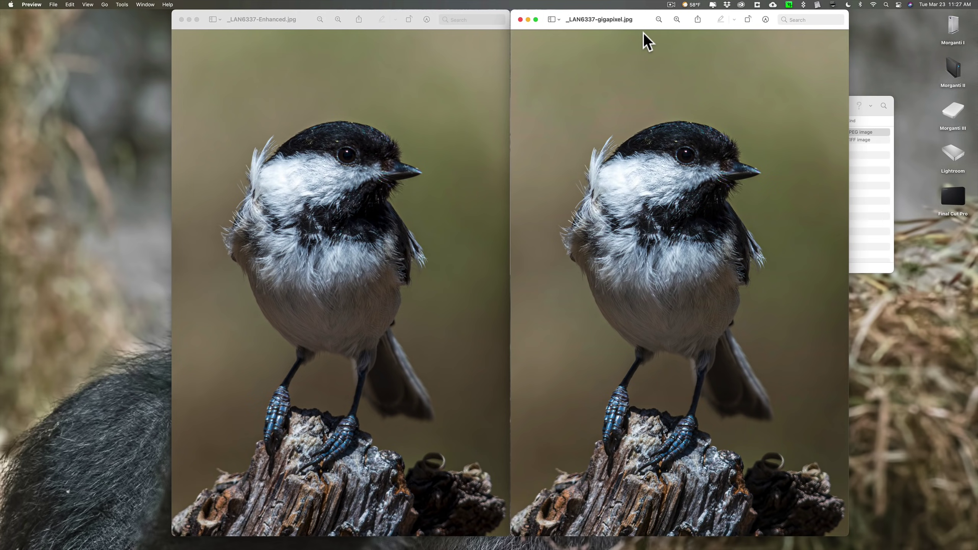
left_click(643, 33)
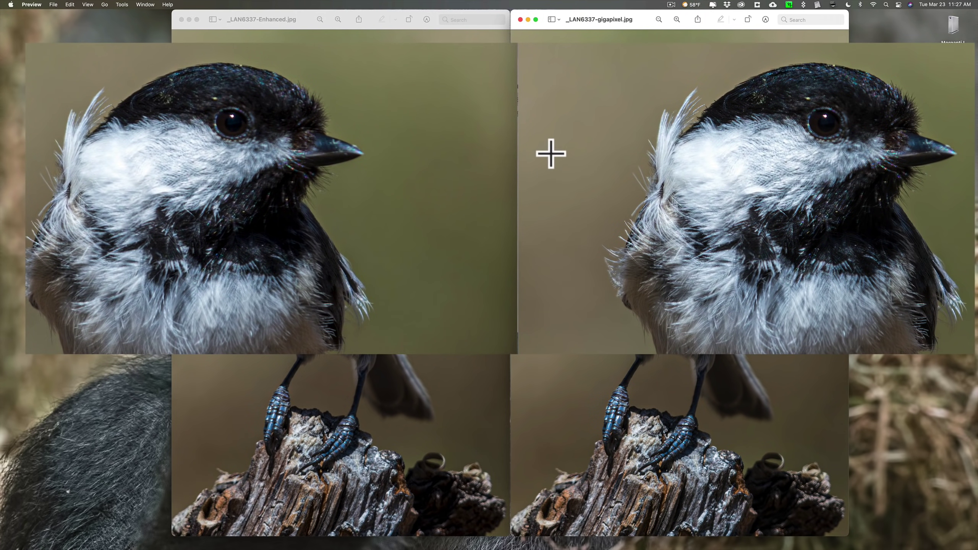